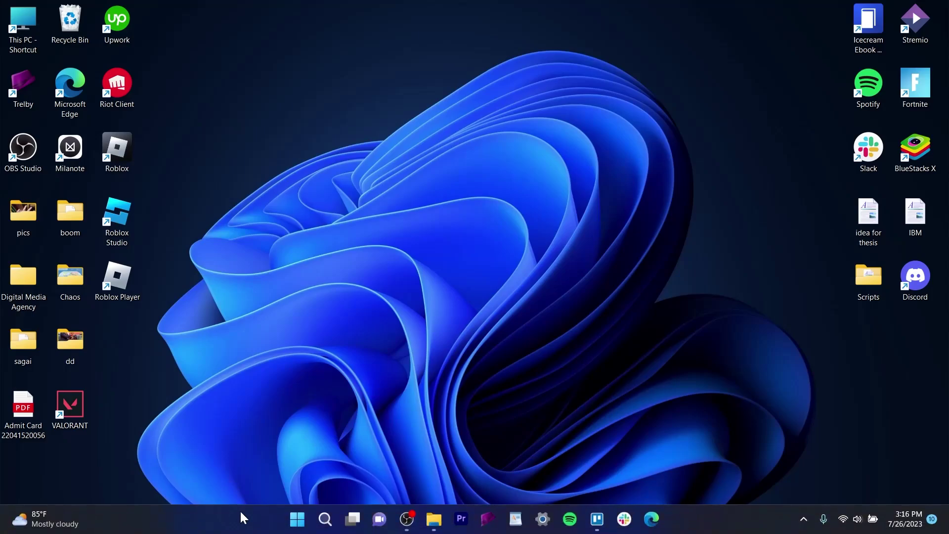
Find Roblox Player in Start, go to its file location, and show the shortcut's Properties.
left_click(296, 520)
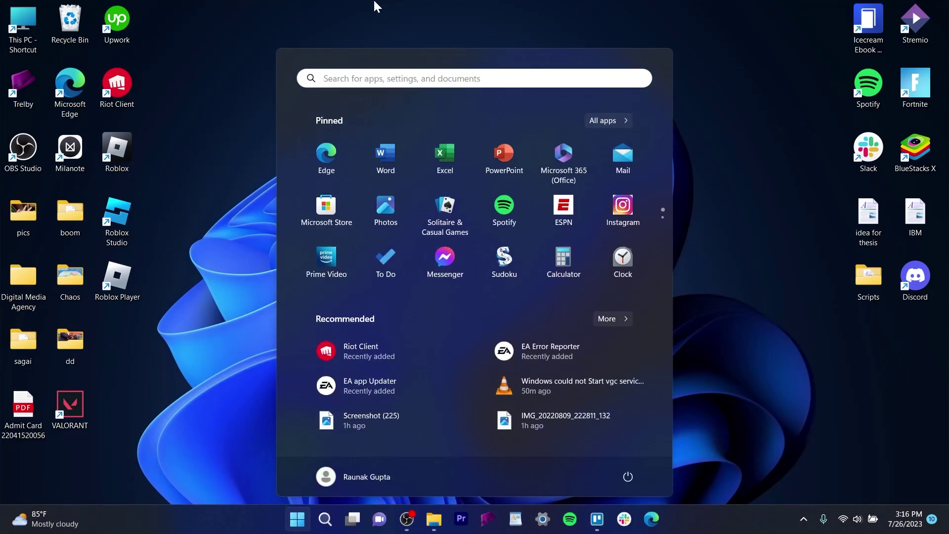
type("roblox")
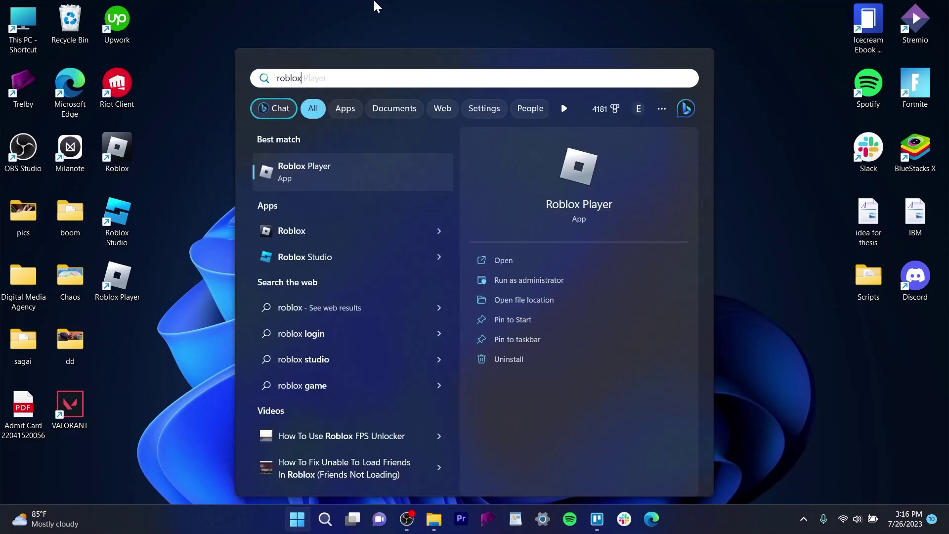
type(" player")
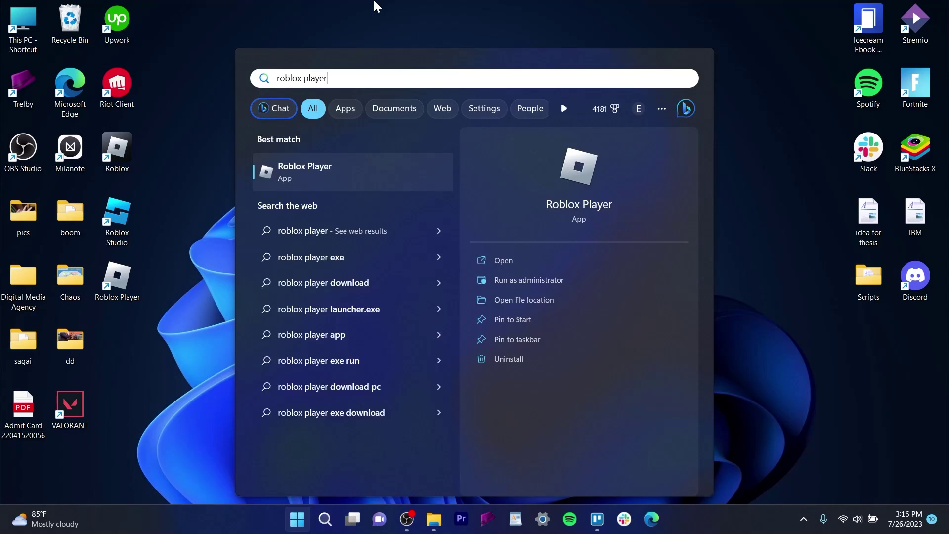
right_click(324, 175)
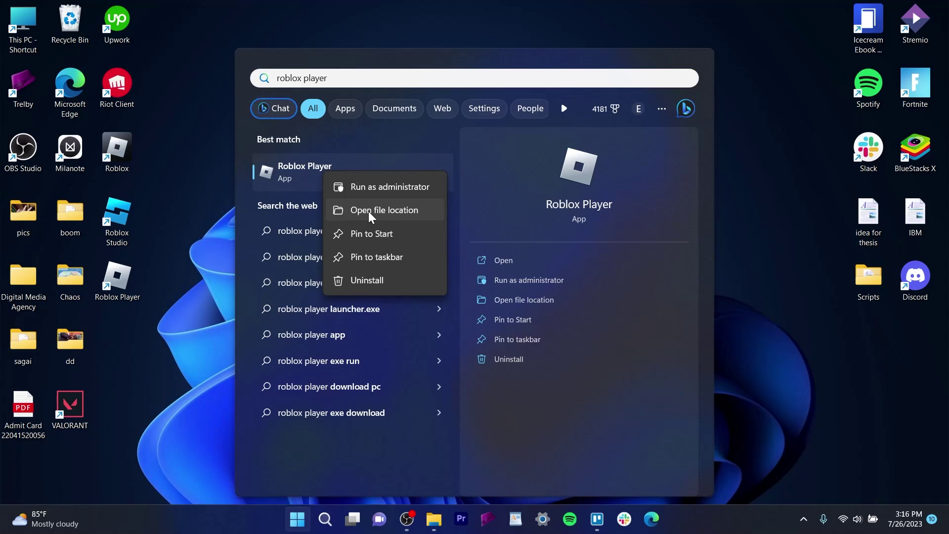
left_click(370, 212)
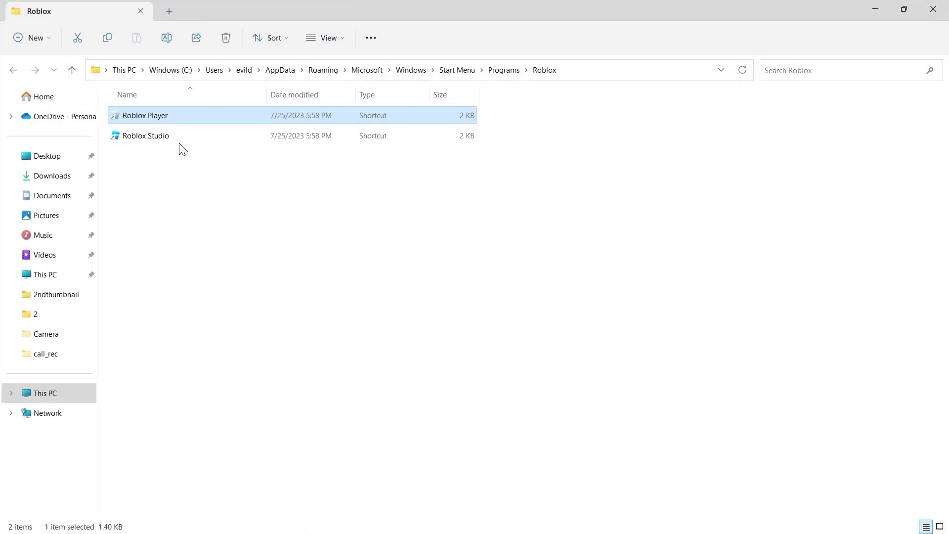
right_click(152, 117)
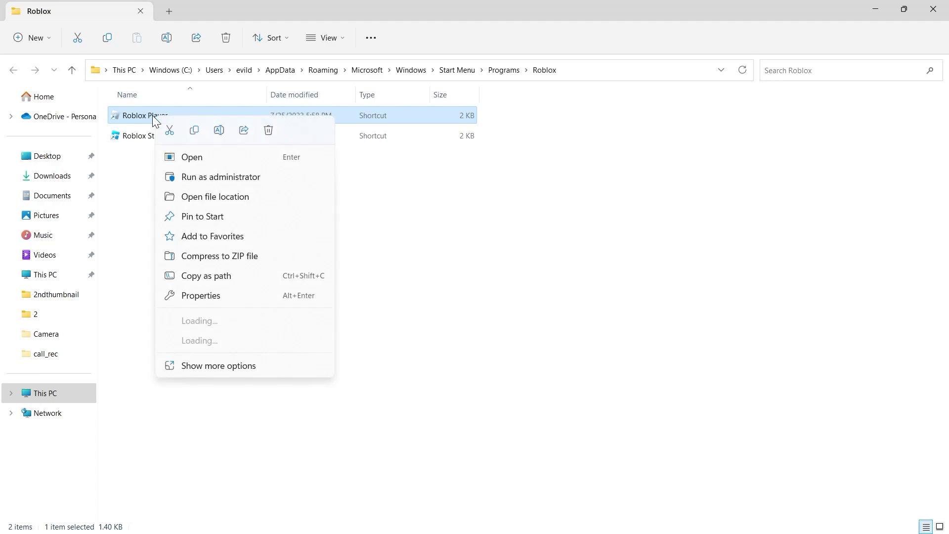
left_click(242, 298)
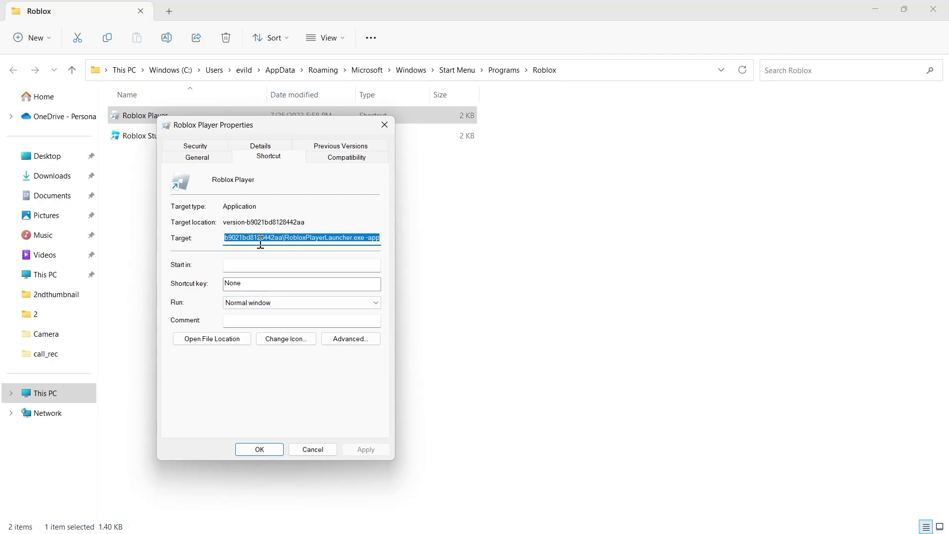
Show the shortcut's Compatibility tab and start, then cancel, the compatibility troubleshooter.
left_click_drag(307, 238, 241, 238)
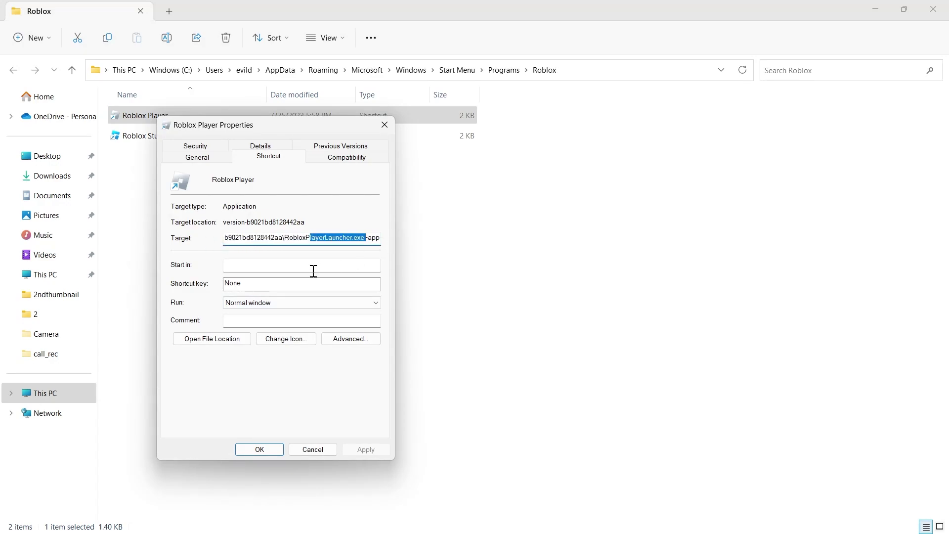
left_click(266, 263)
left_click(341, 158)
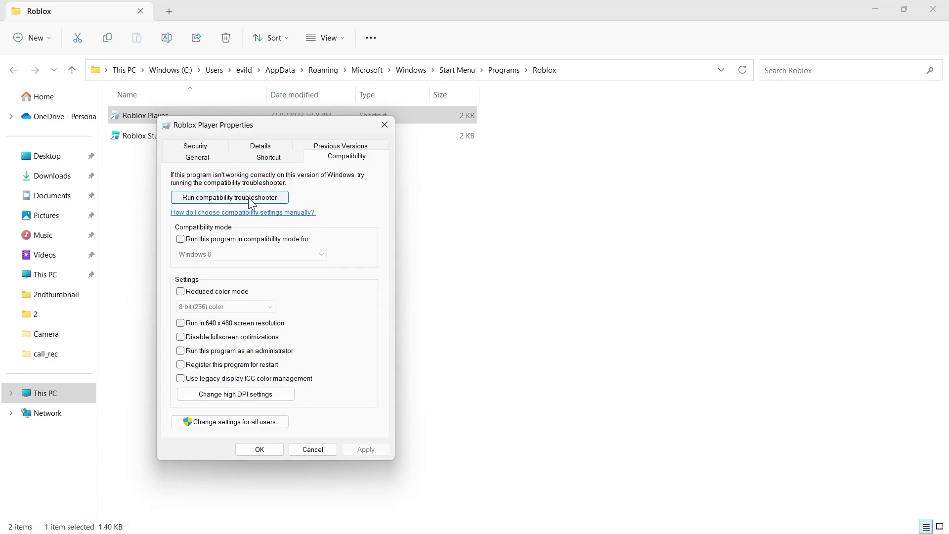
left_click(209, 202)
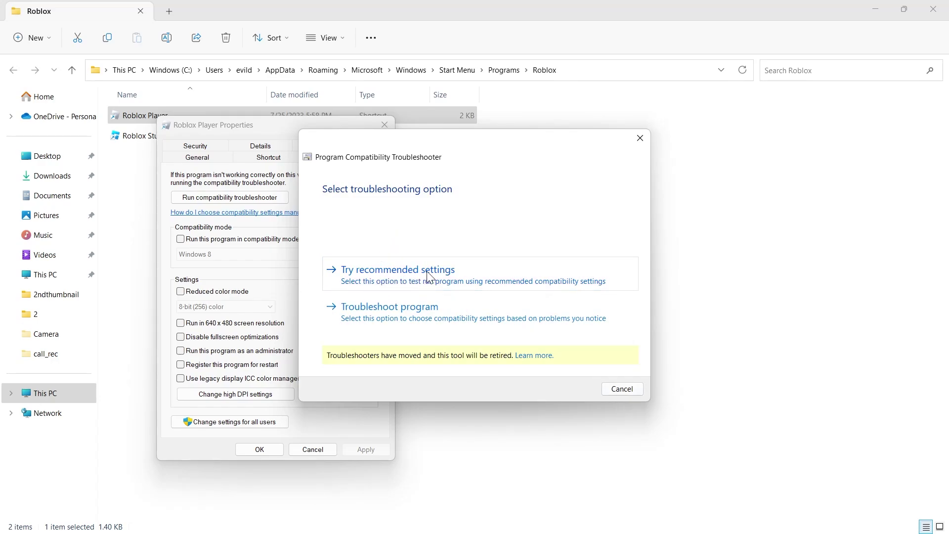
left_click(614, 388)
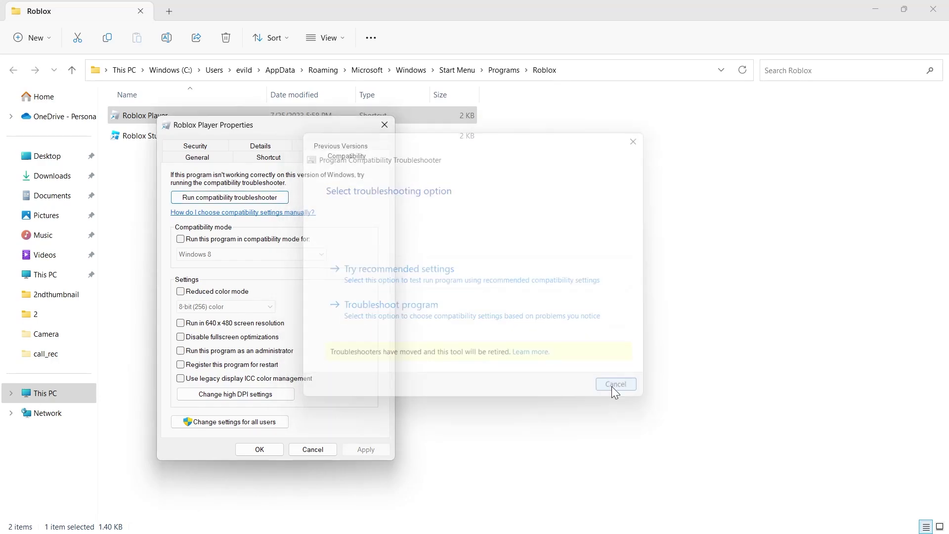
Set the Roblox Player shortcut to Windows 7 compatibility mode and apply it.
left_click(181, 239)
left_click(223, 256)
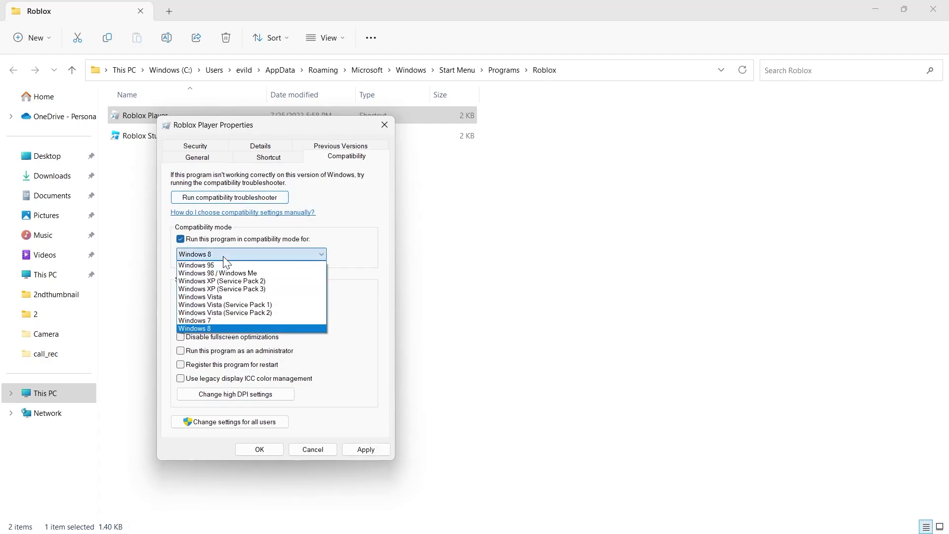
left_click(231, 319)
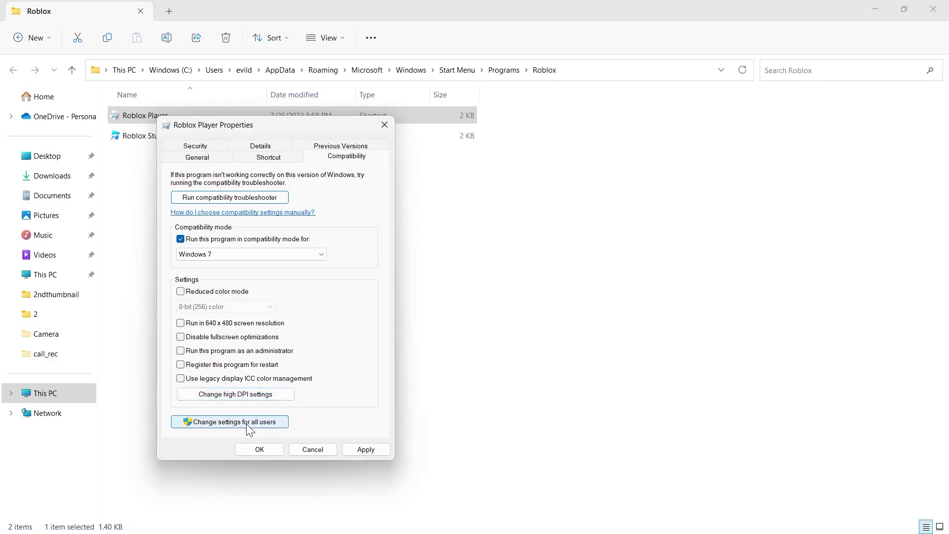
left_click(376, 452)
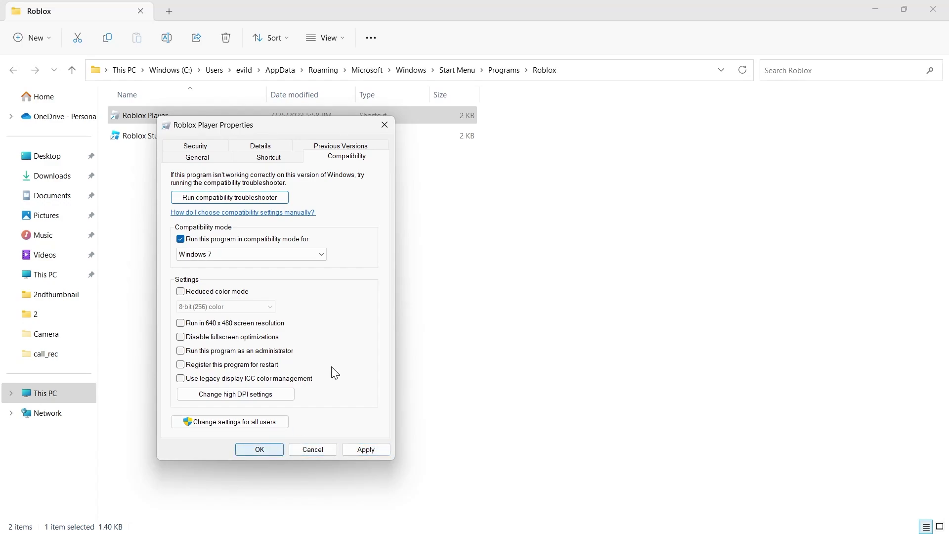
Confirm the shortcut properties, close the Roblox folder, and refresh the desktop.
left_click(382, 125)
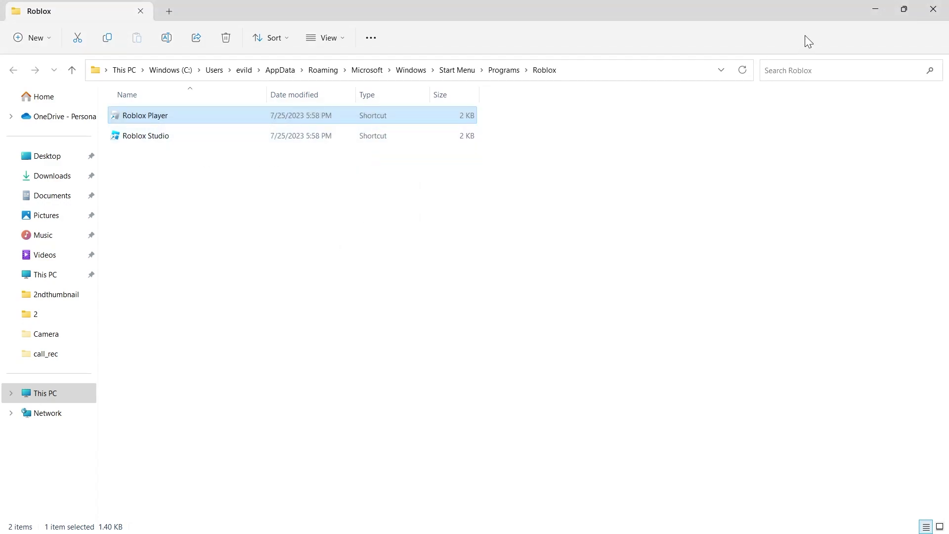
left_click(933, 8)
right_click(404, 158)
left_click(436, 208)
right_click(123, 281)
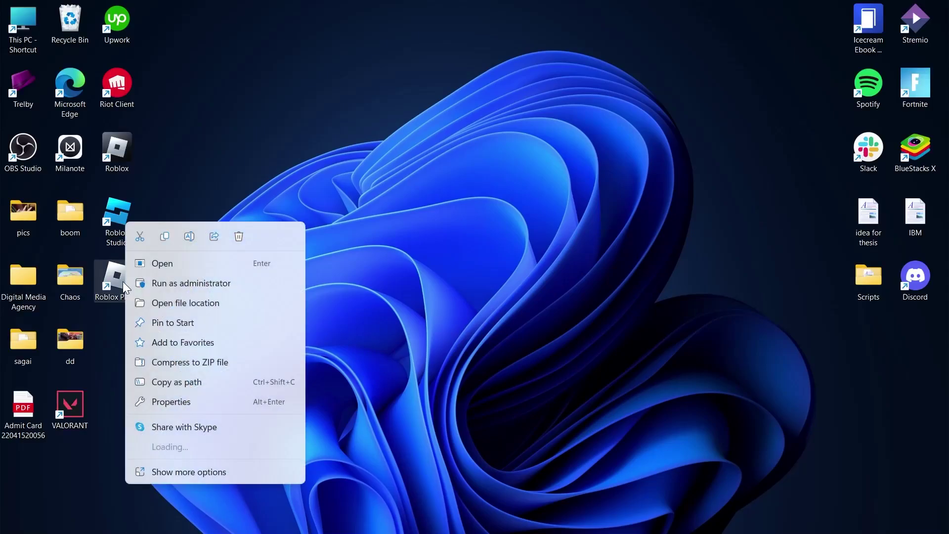
left_click(176, 288)
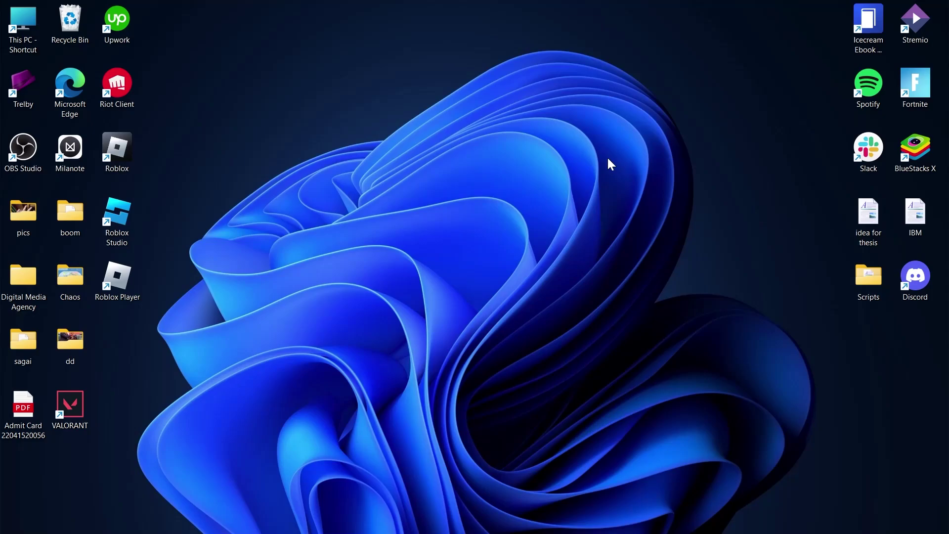
right_click(409, 141)
left_click(459, 192)
Launch Device Manager maximized, expand Display adapters, and bring up the NVIDIA GeForce GTX 1650's actions.
left_click(297, 519)
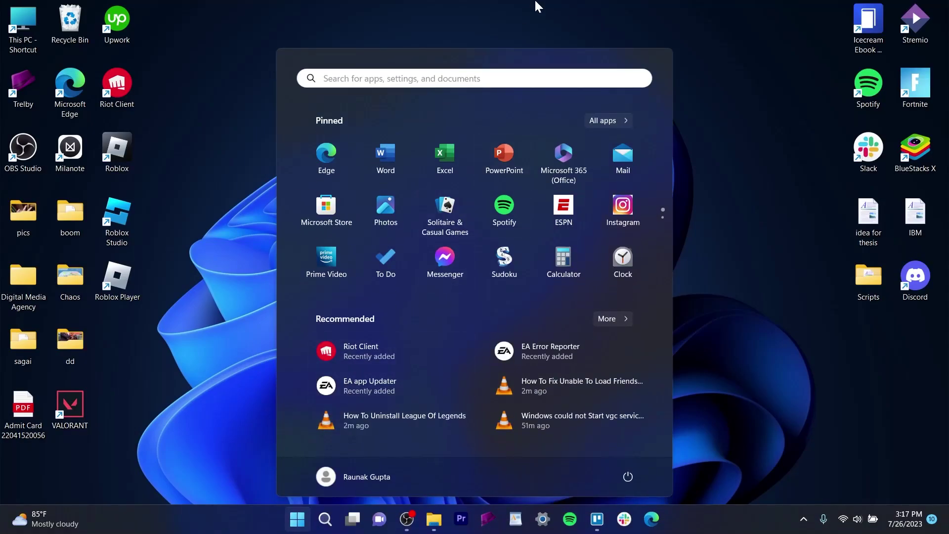
type("device")
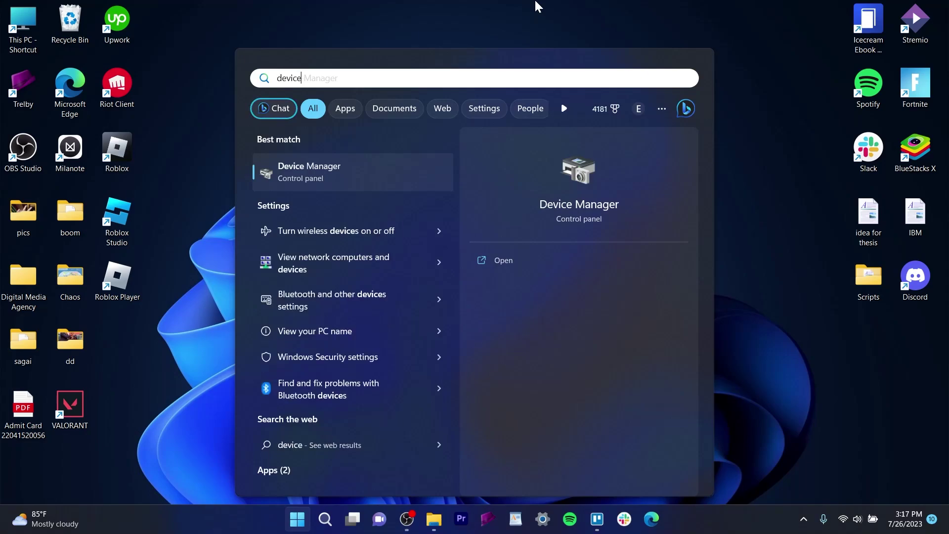
key("Return")
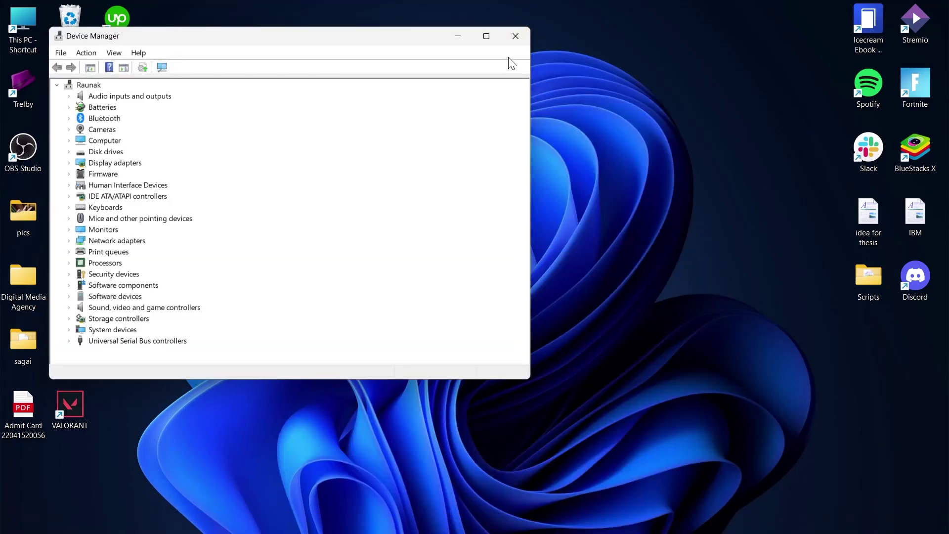
left_click(486, 35)
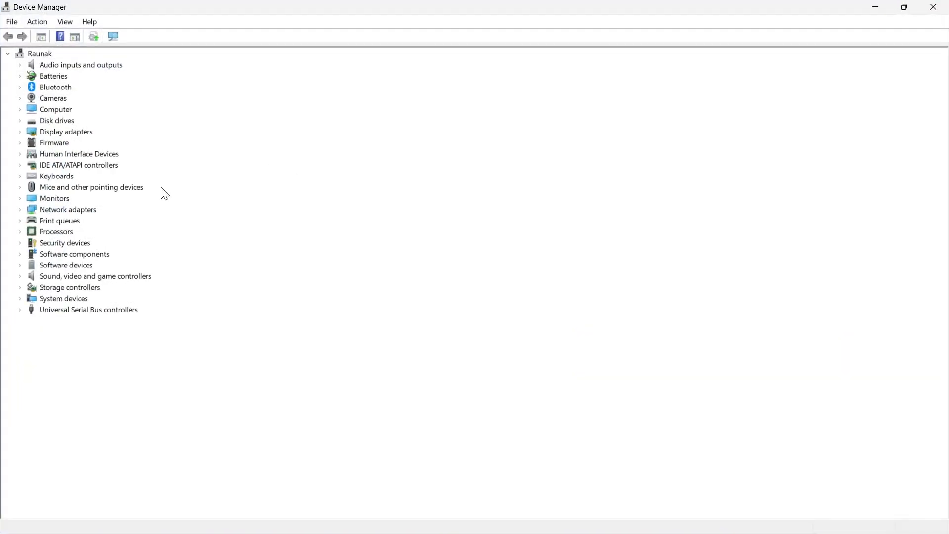
left_click(20, 132)
left_click(72, 157)
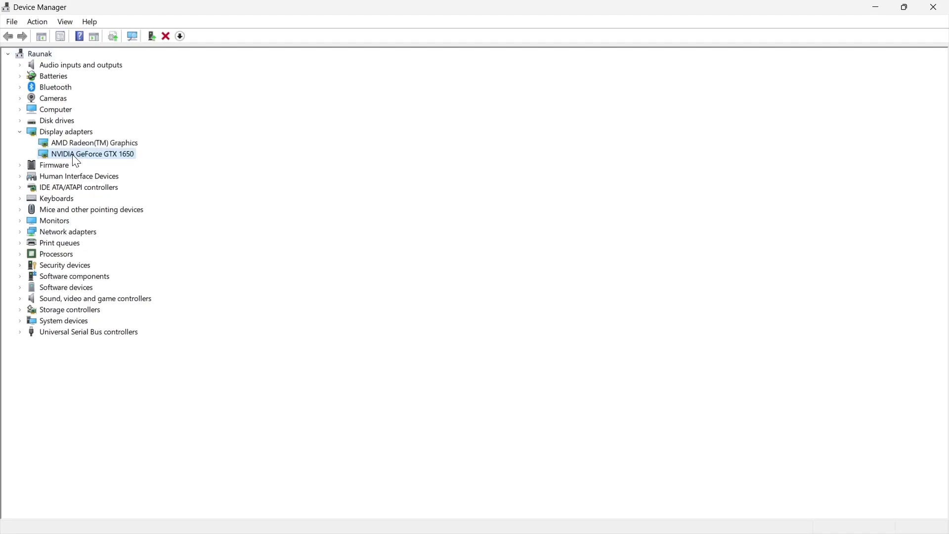
right_click(75, 158)
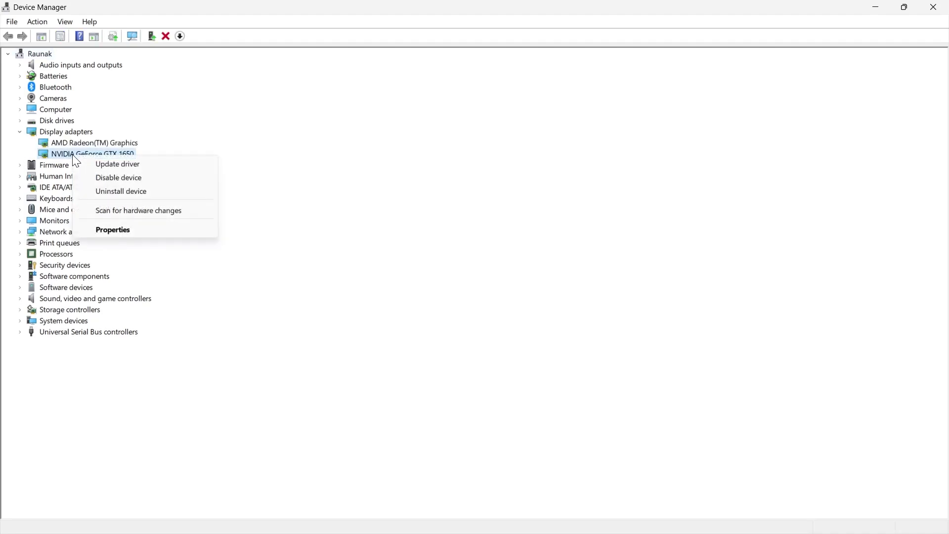
Search automatically for a GTX 1650 driver update, then close the results and Device Manager.
left_click(119, 165)
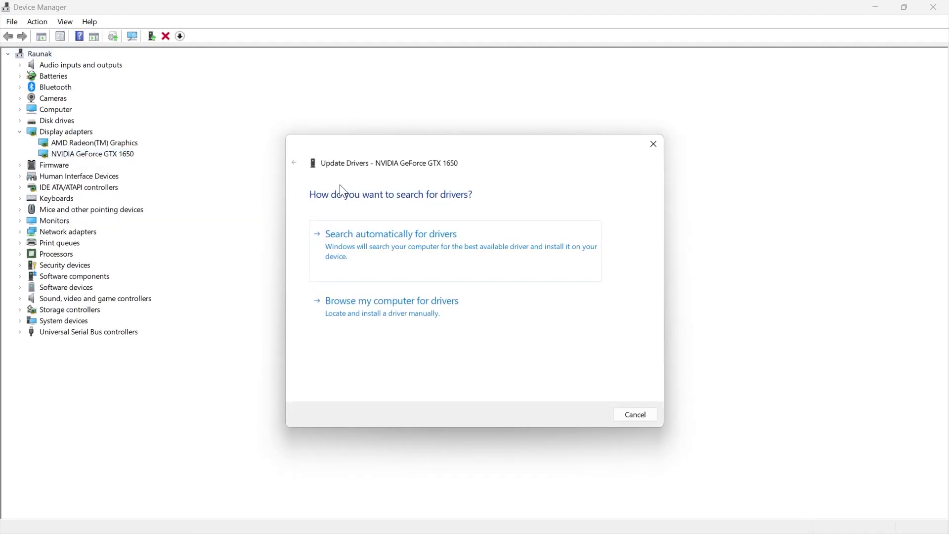
left_click(392, 257)
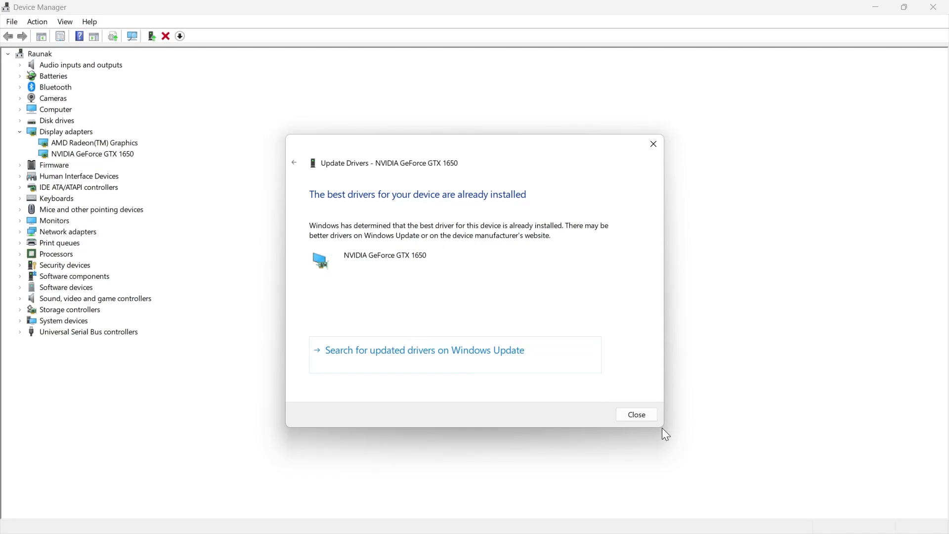
left_click(645, 414)
left_click(933, 7)
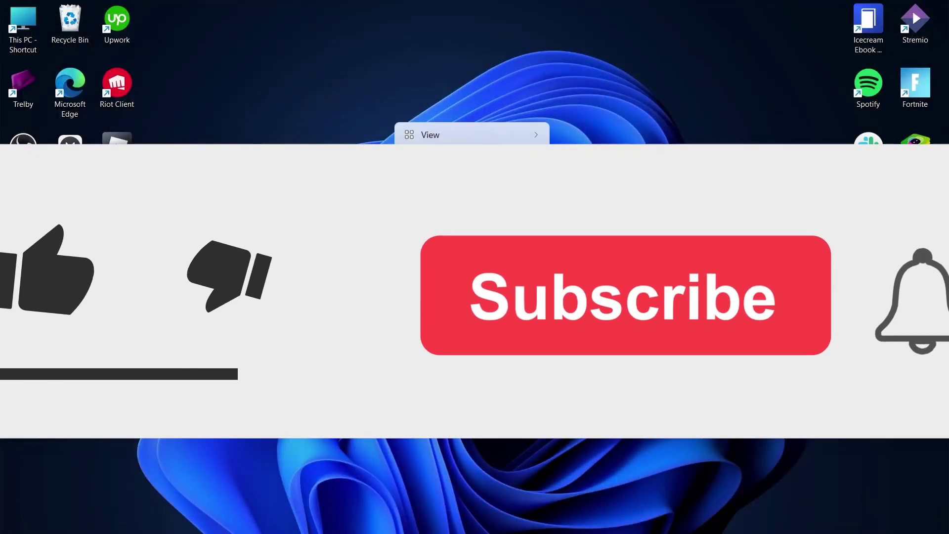